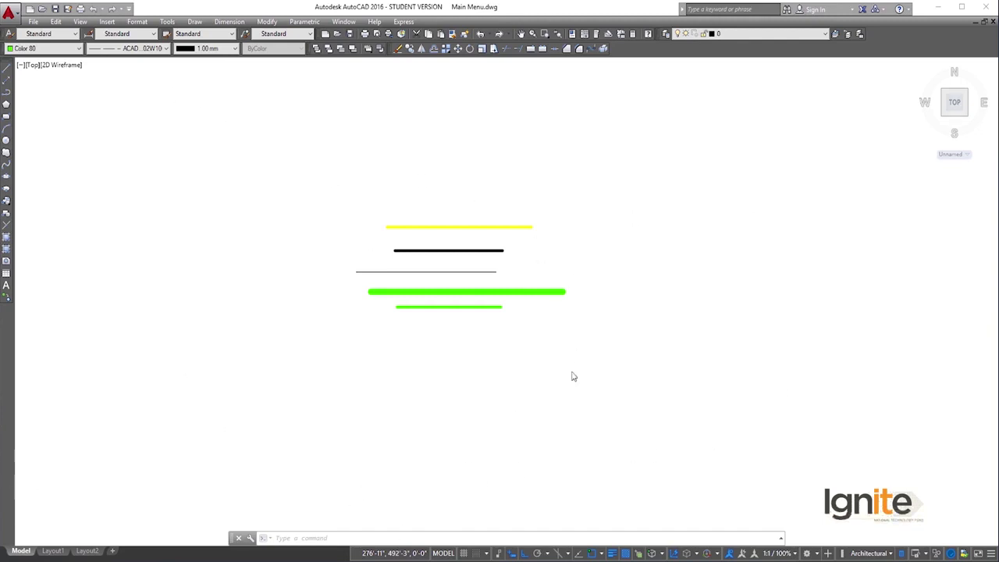
Select the five lines and set linetype and colour to ByLayer and lineweight to 0.25 mm.
click(663, 129)
click(347, 376)
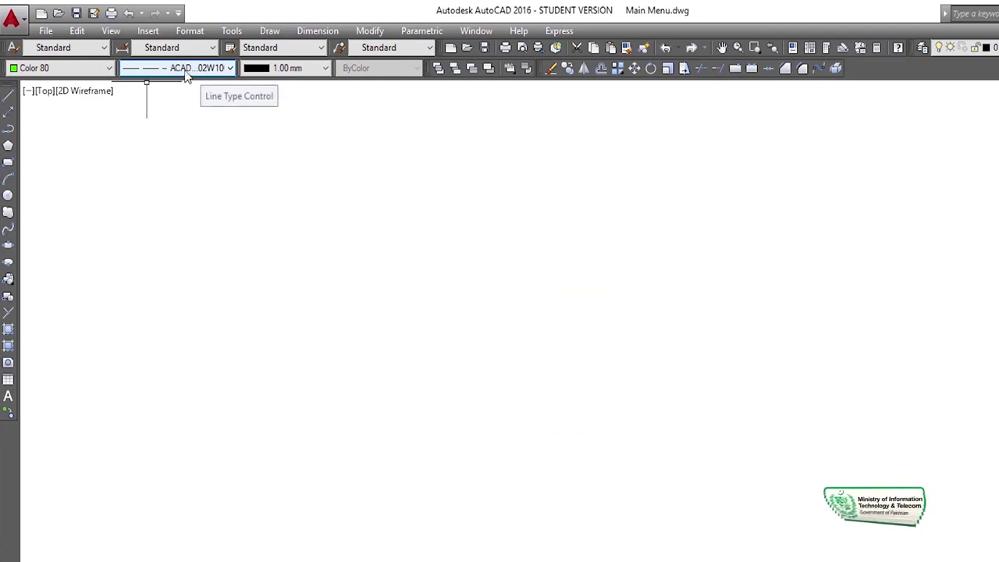
click(179, 70)
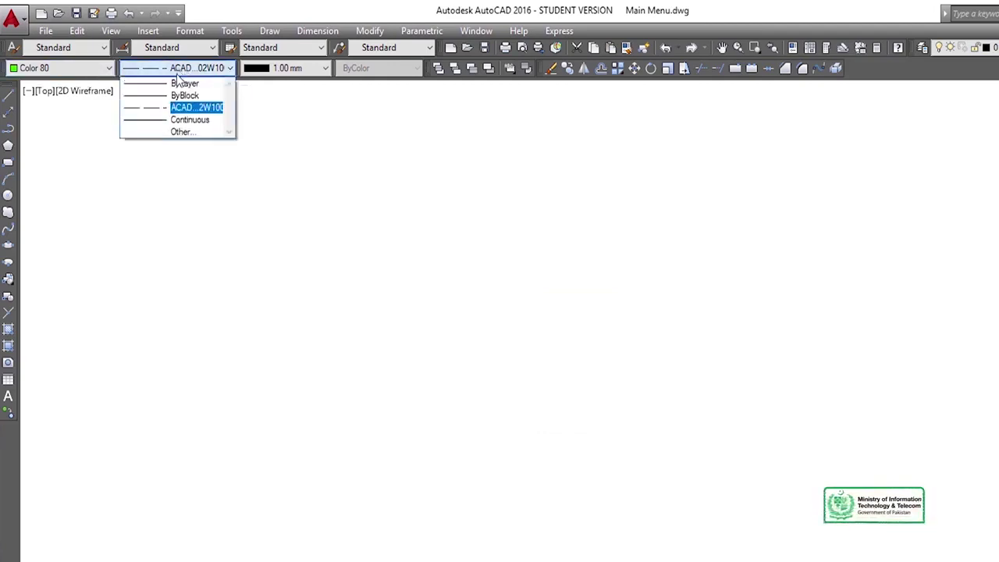
click(178, 86)
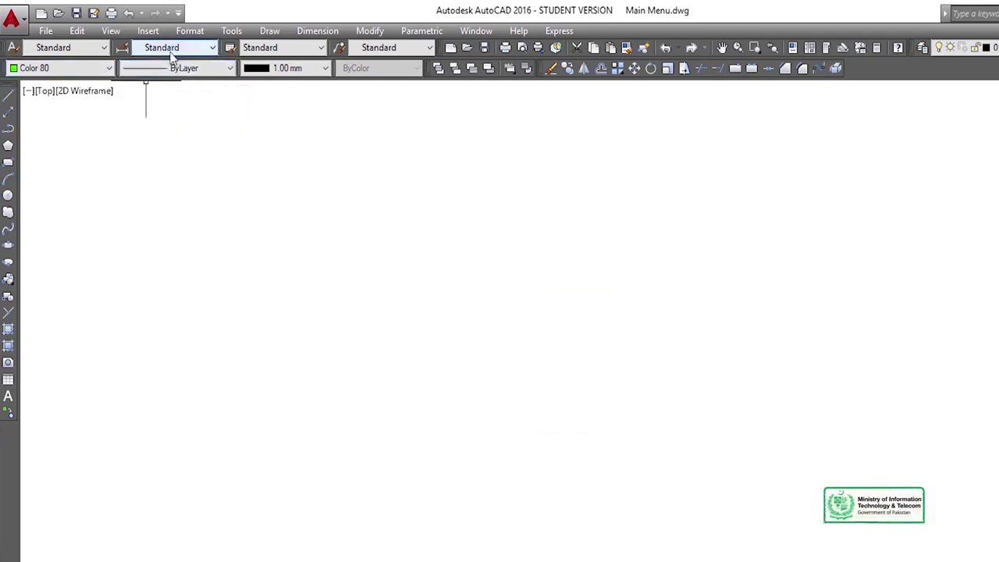
click(86, 70)
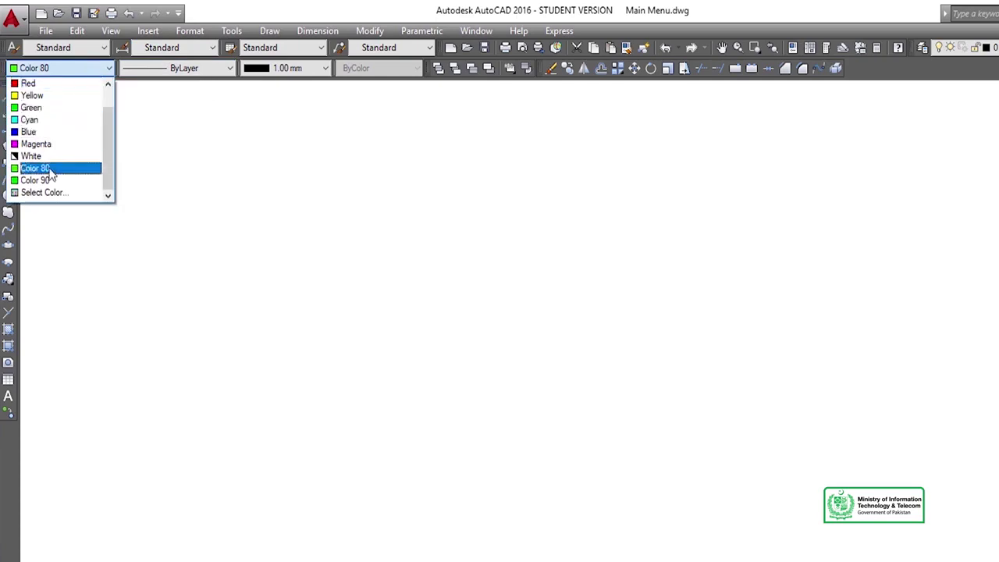
scroll(45, 95, up, 1)
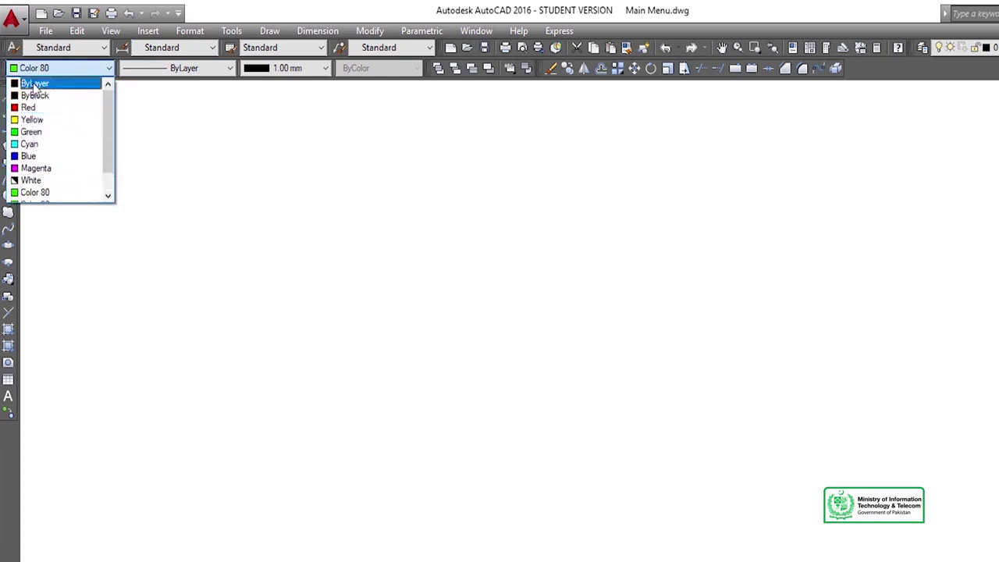
click(45, 85)
click(281, 69)
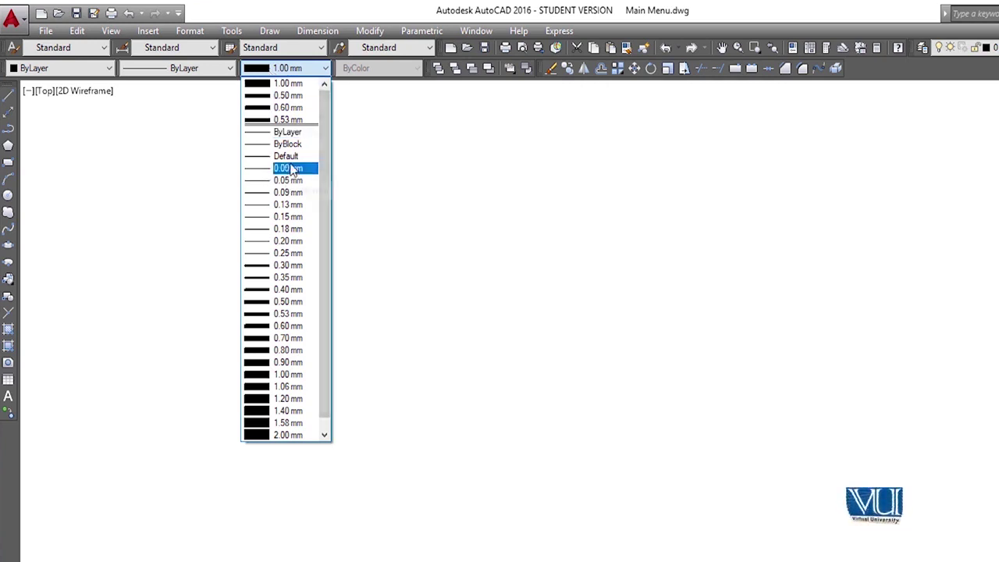
click(301, 253)
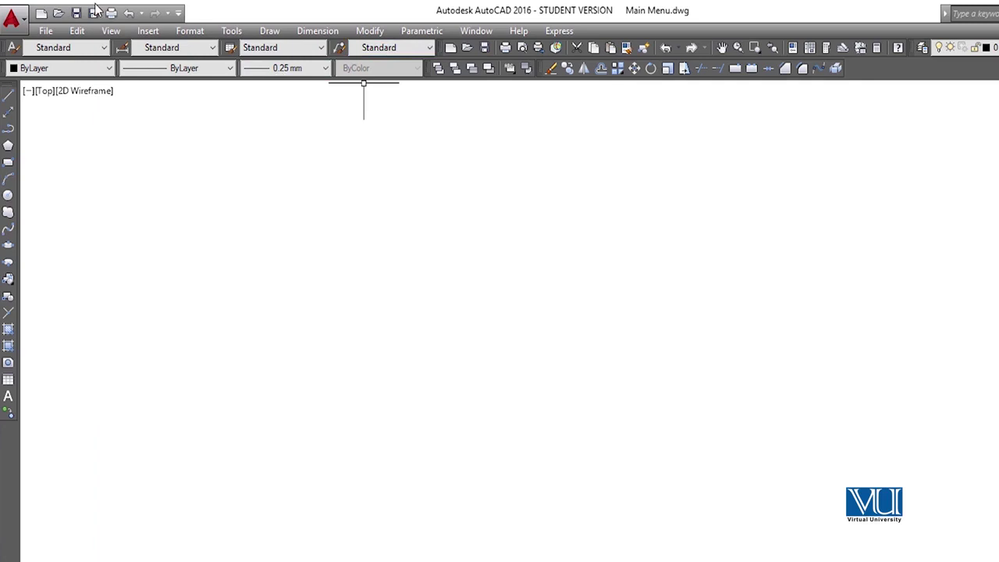
click(188, 31)
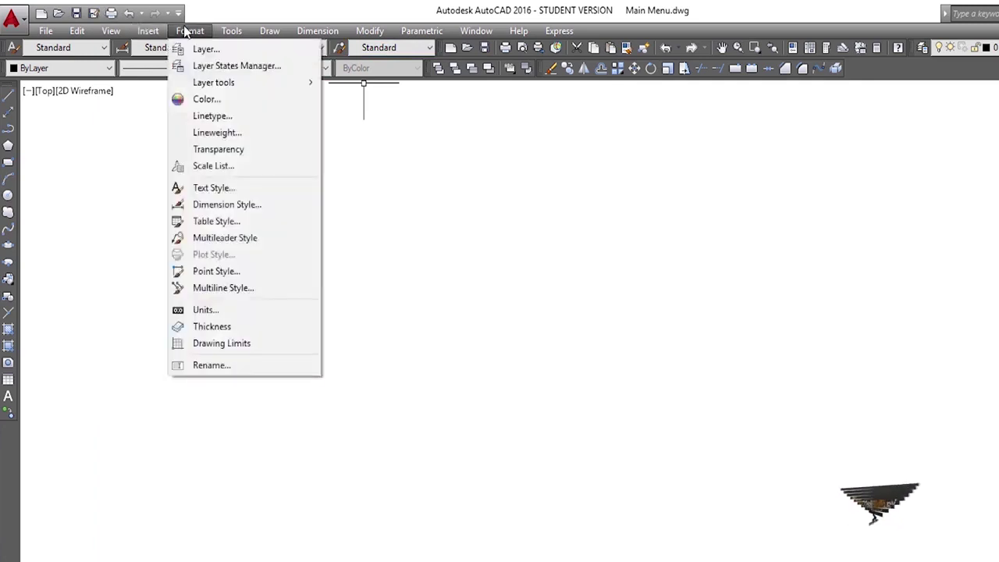
click(148, 145)
click(121, 231)
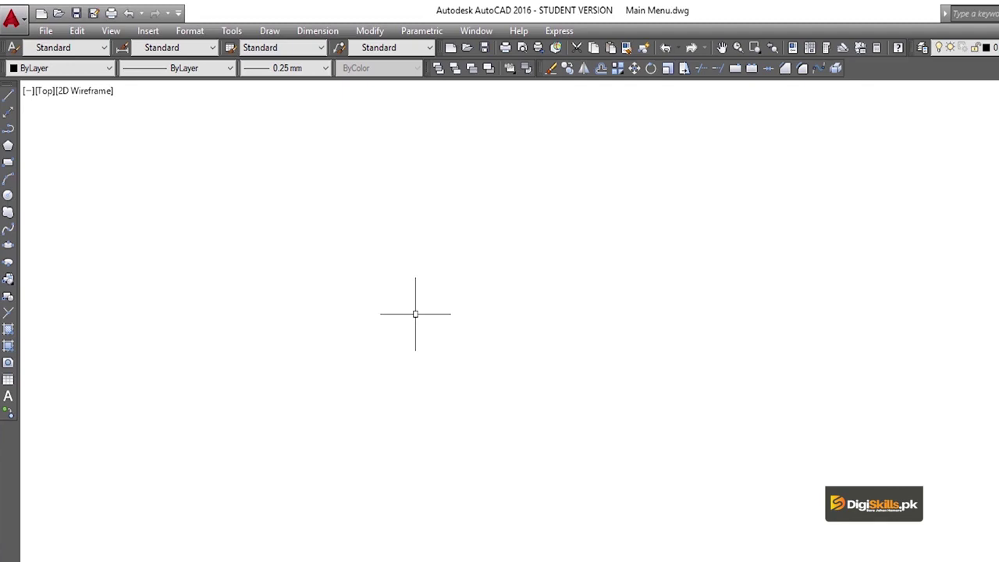
text(L)
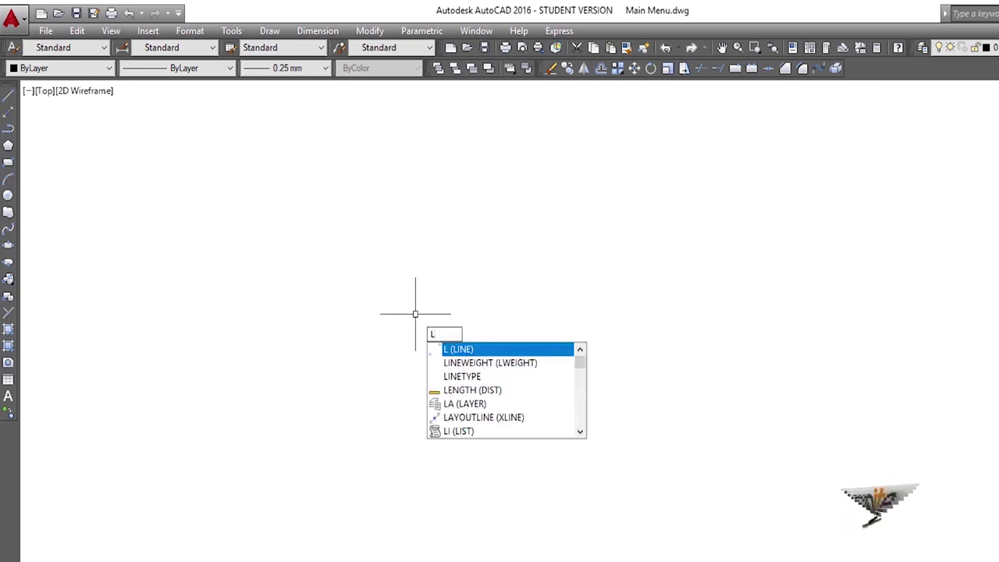
text(W)
key(Return)
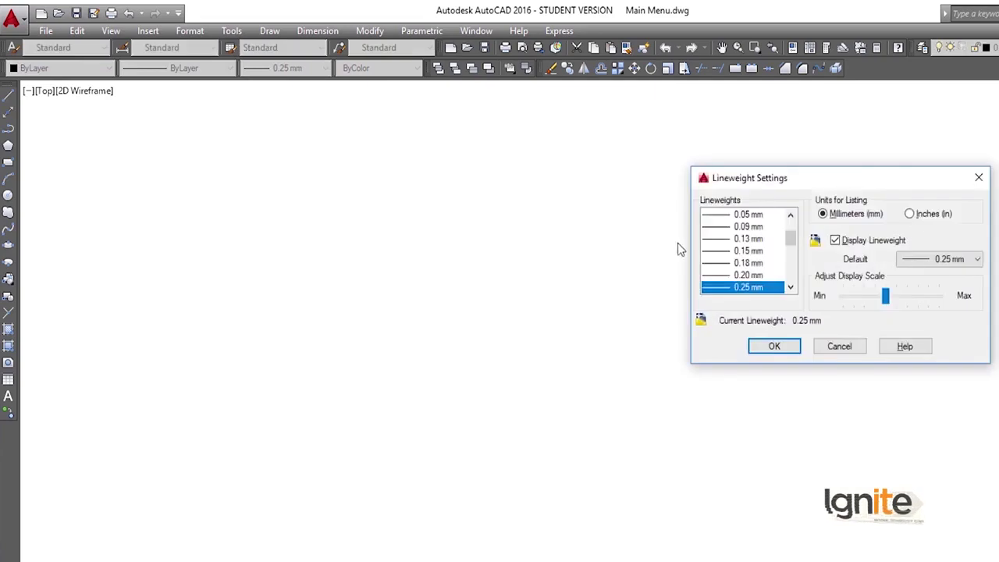
click(979, 178)
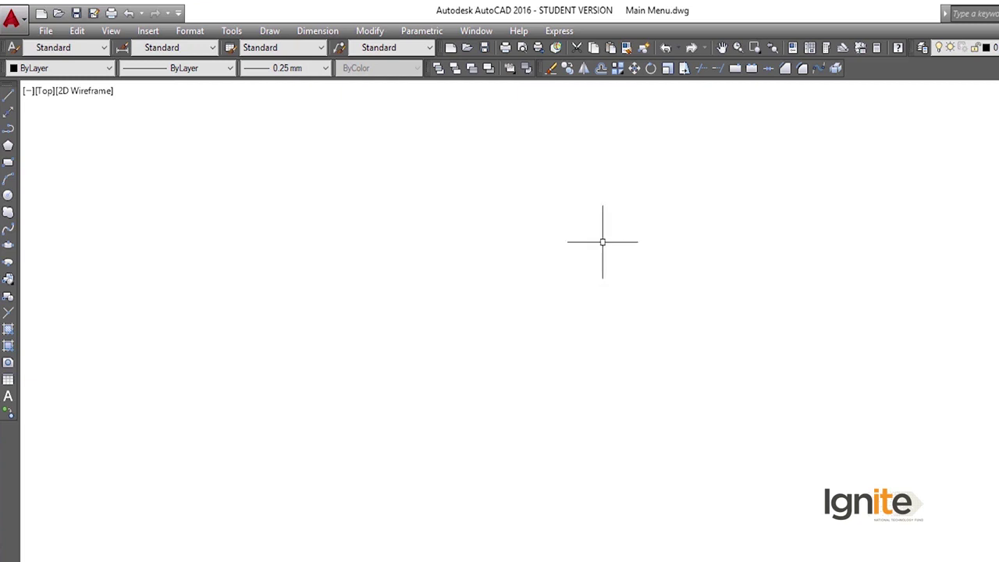
Start a LINE path from the left with a horizontal first segment, then turn Ortho off.
text(L)
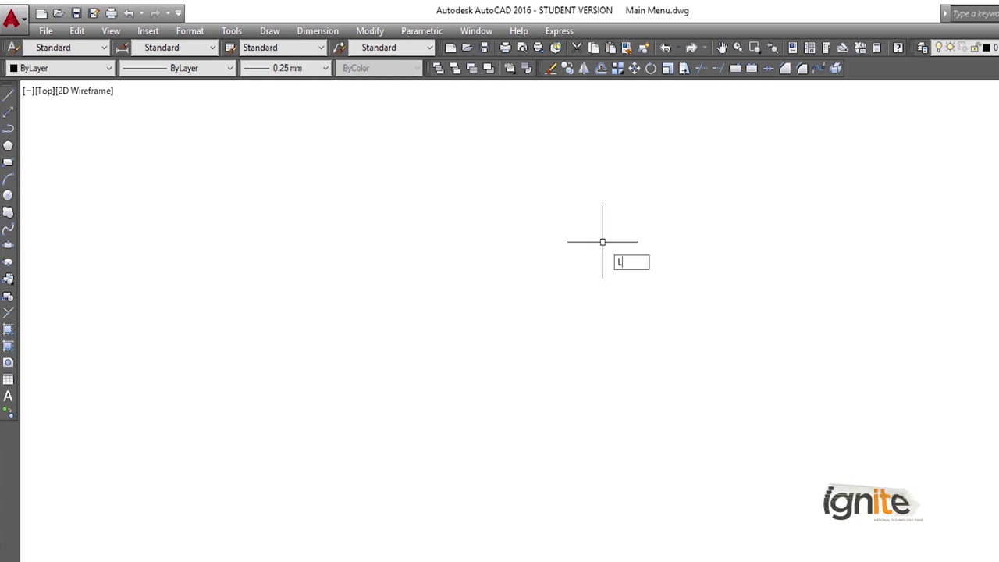
key(Return)
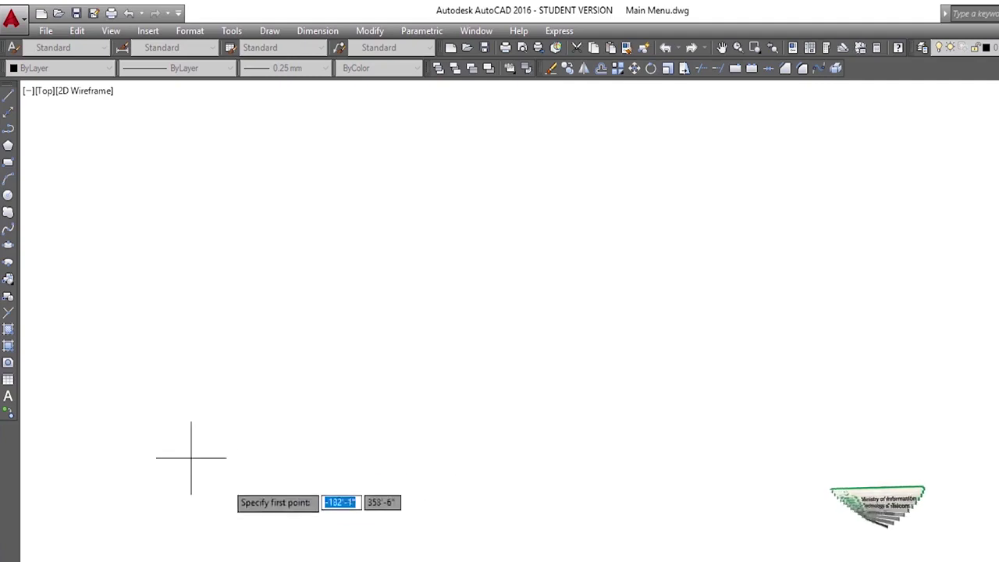
click(174, 391)
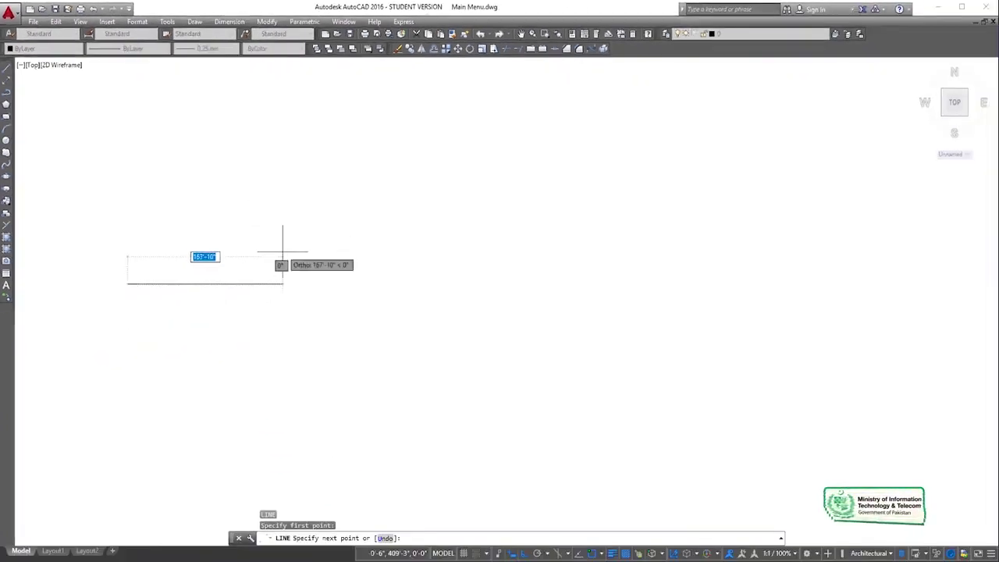
click(282, 253)
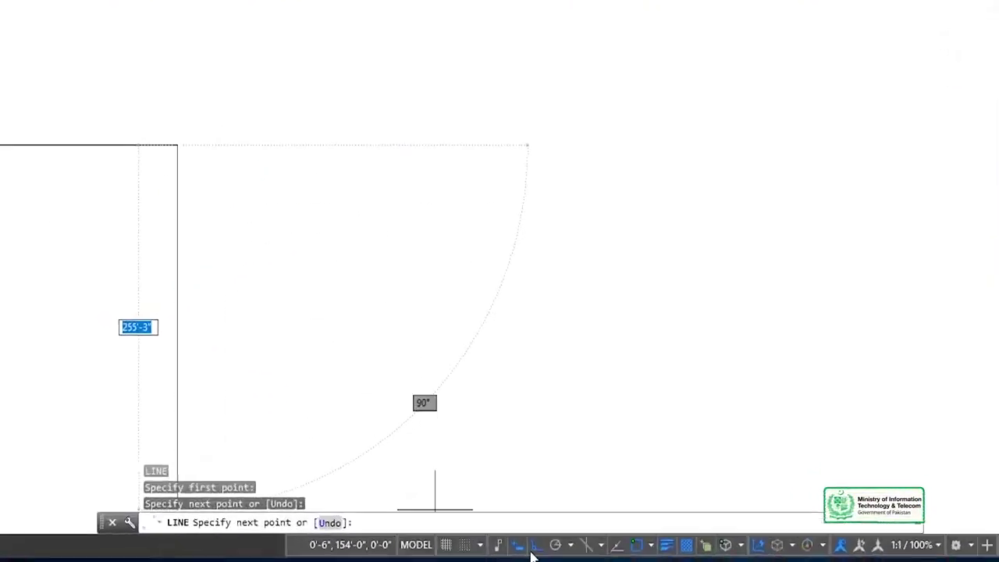
click(536, 546)
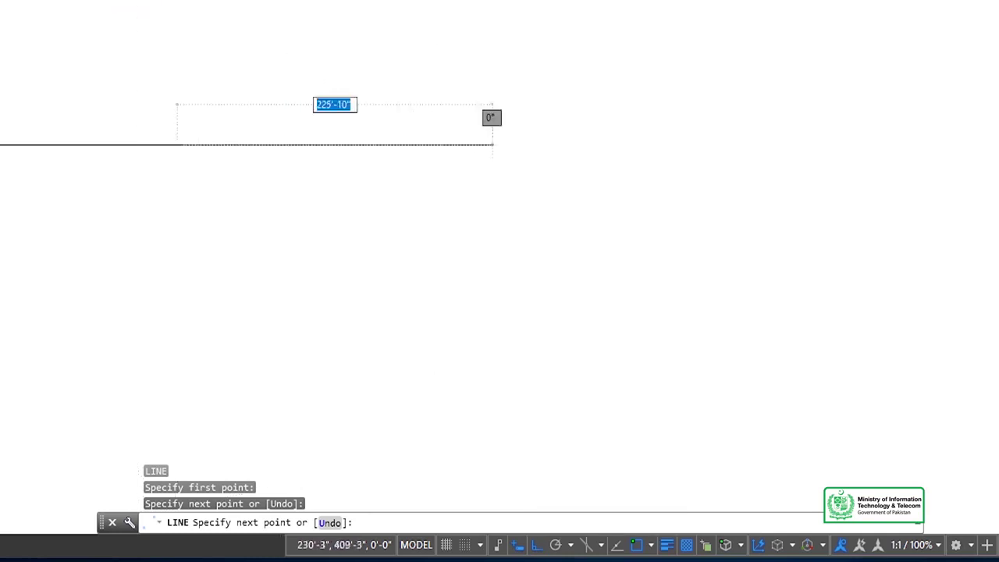
click(536, 548)
Continue the zigzag through its peaks and dips, ending at the bottom right.
click(299, 155)
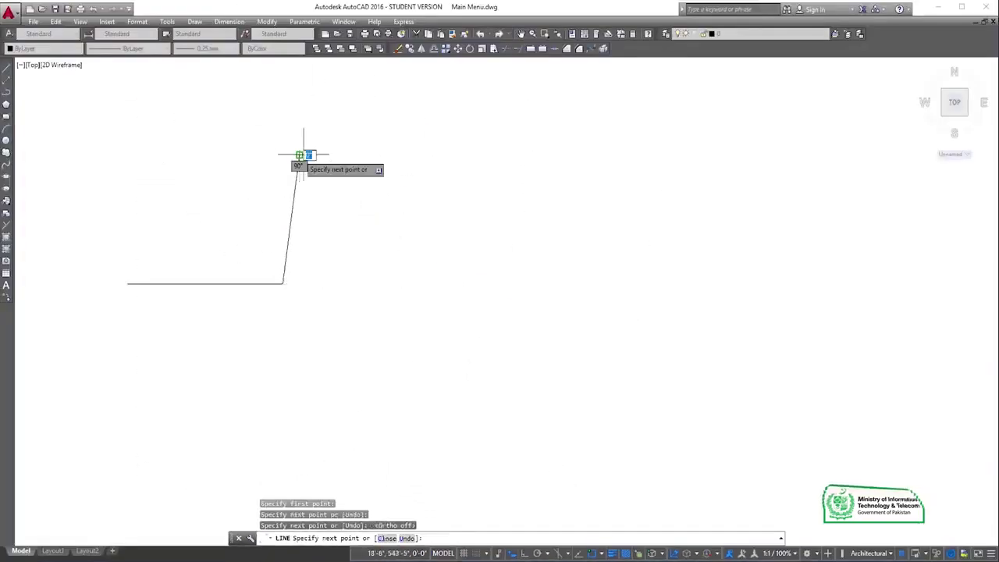
click(375, 139)
click(461, 219)
click(406, 321)
click(591, 348)
click(616, 233)
click(708, 186)
click(828, 274)
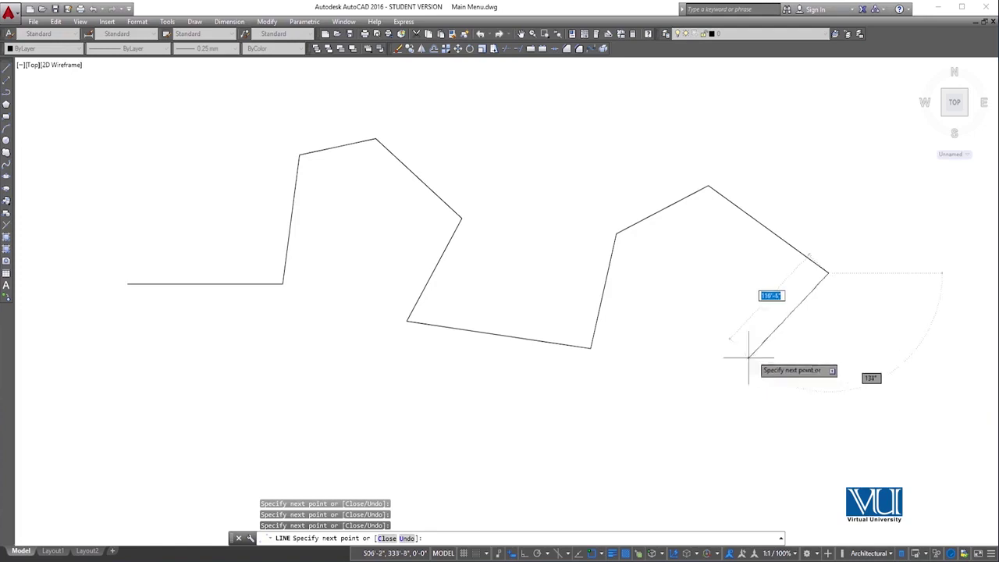
click(747, 359)
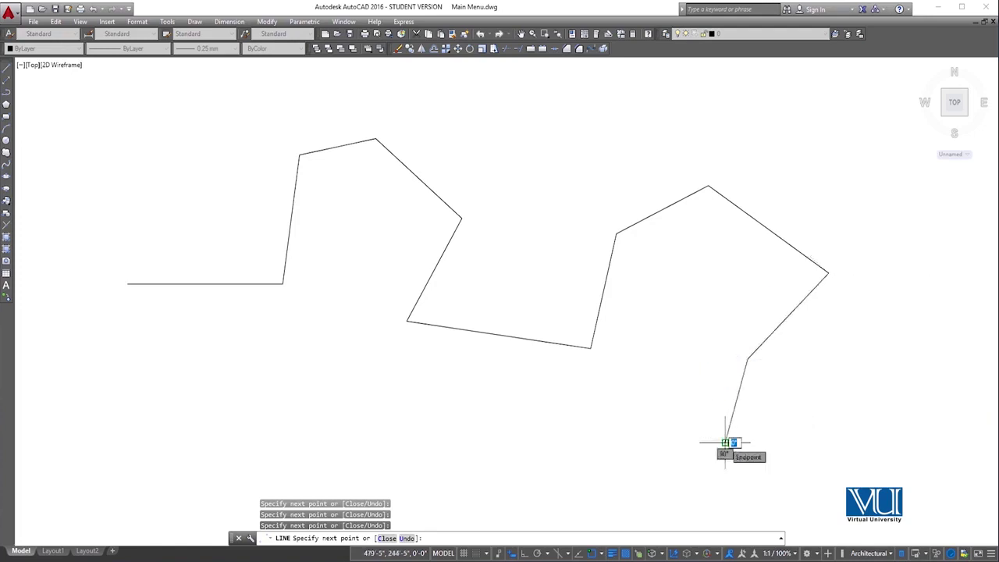
click(726, 443)
key(Return)
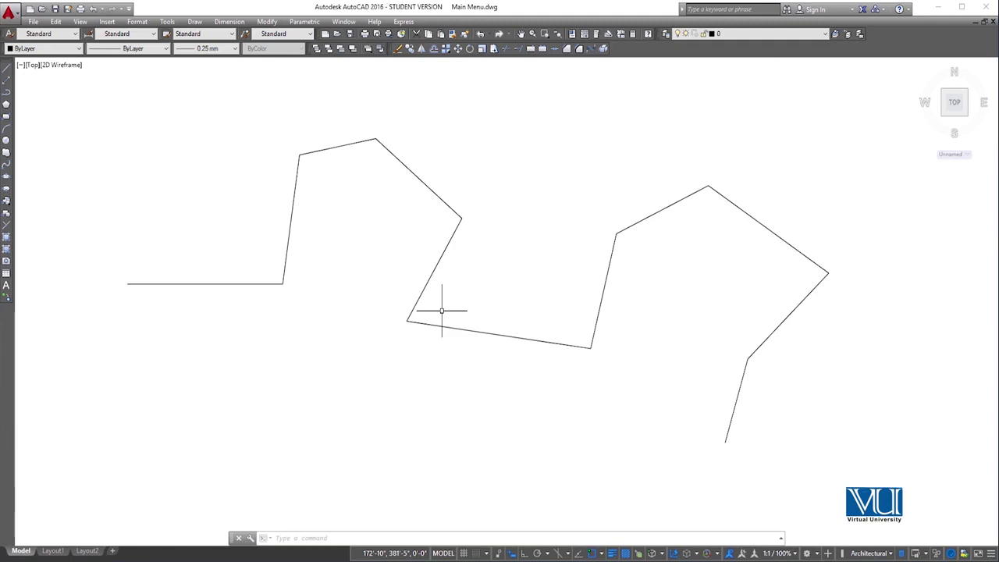
click(739, 383)
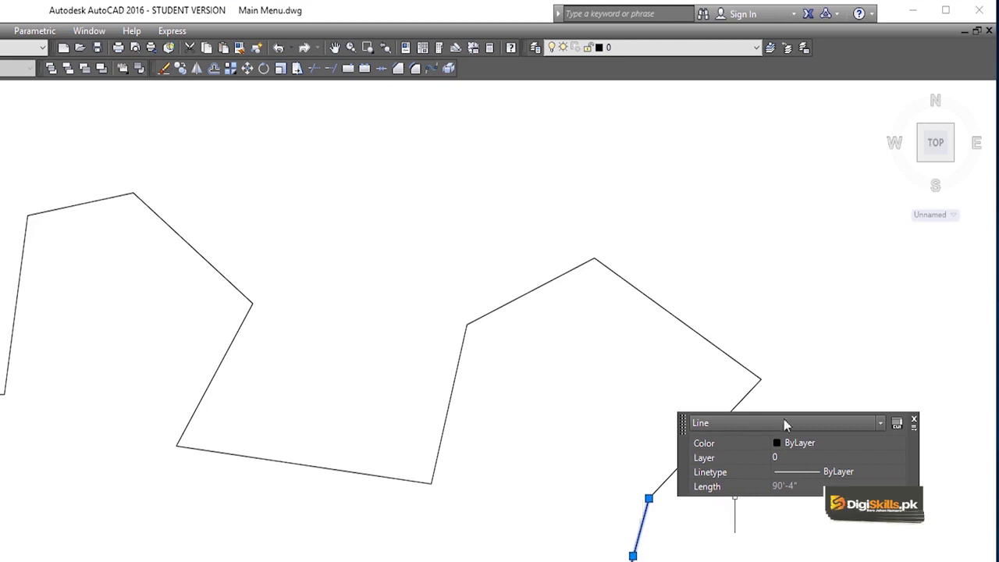
click(582, 166)
click(496, 213)
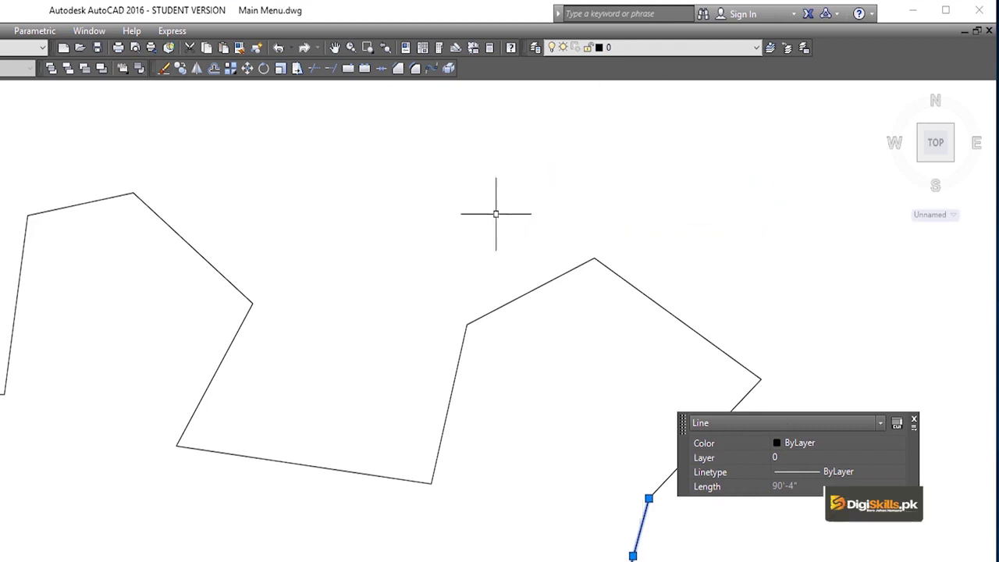
key(Escape)
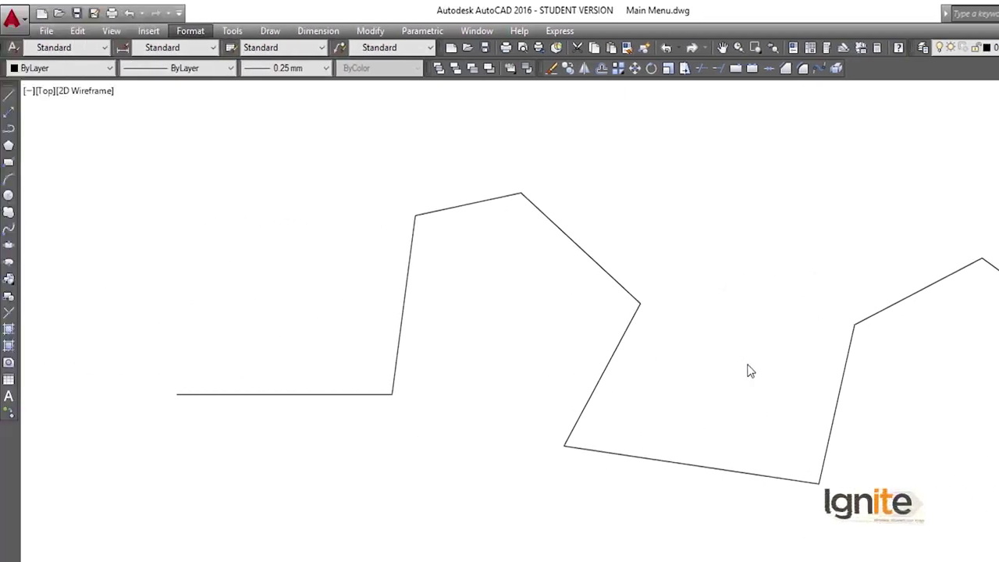
Start Modify > Join and pick the horizontal line and first zigzag edges.
click(370, 31)
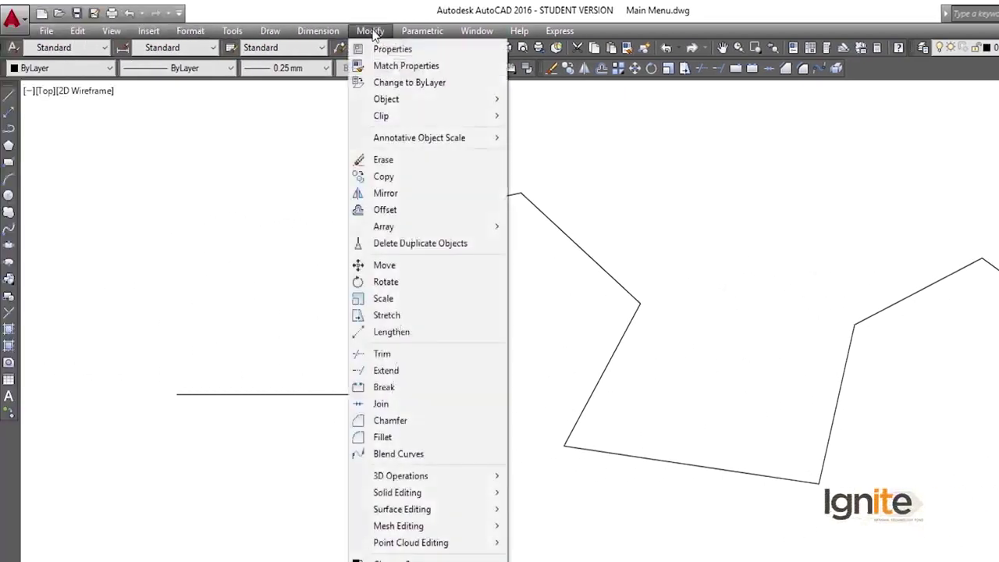
click(381, 406)
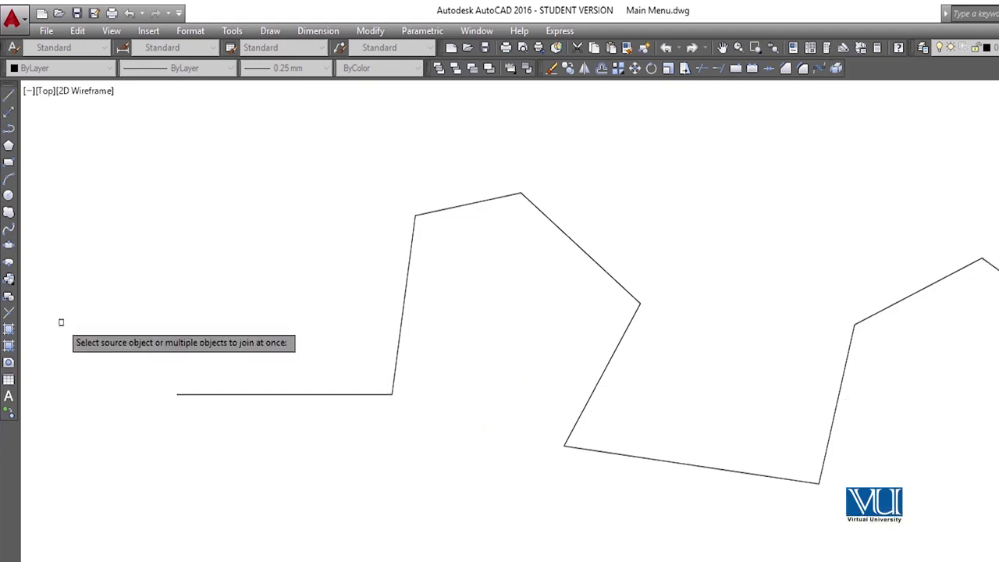
click(268, 395)
click(405, 292)
click(450, 210)
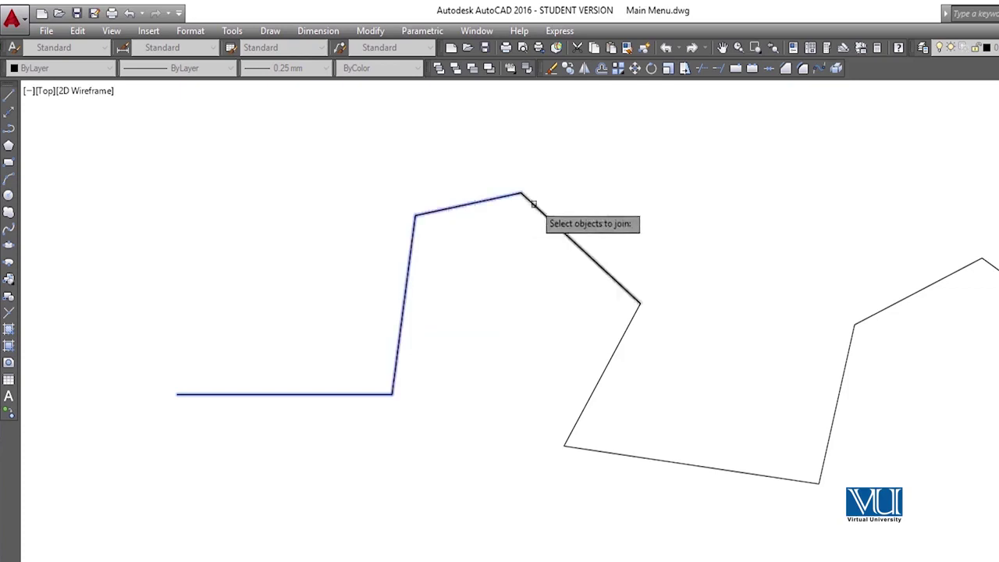
click(559, 225)
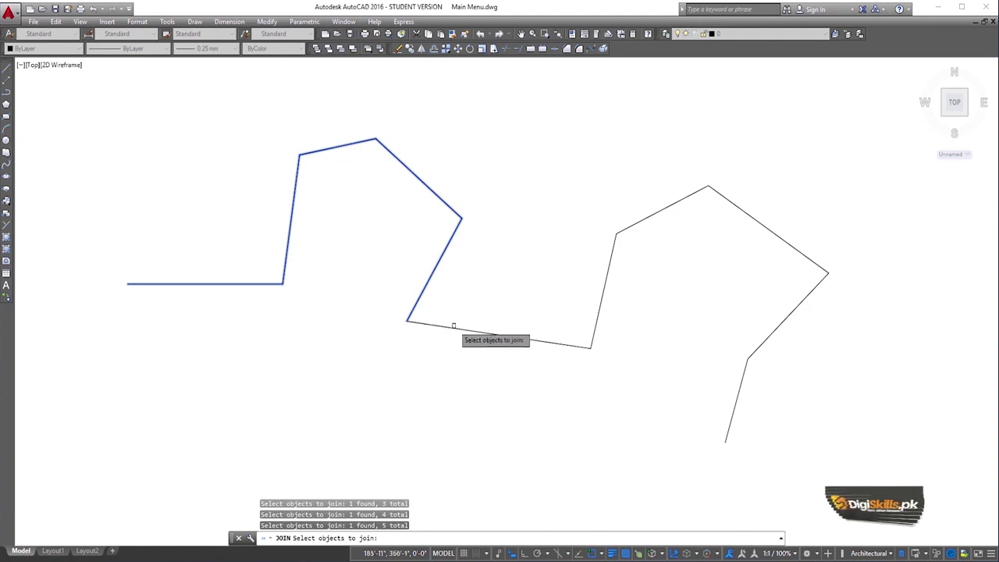
Add the remaining zigzag segments, finish the join, and confirm it's one polyline.
click(460, 328)
click(604, 286)
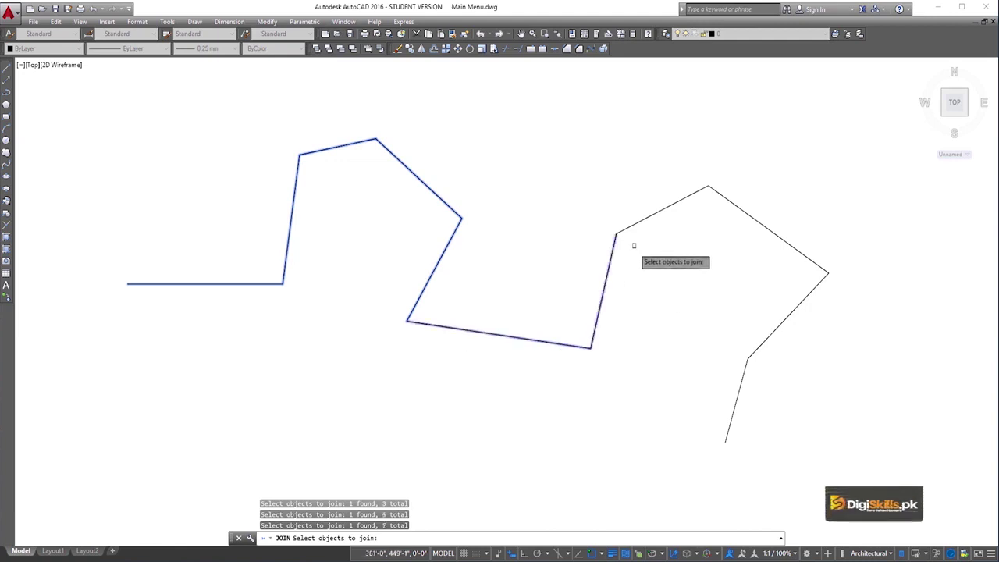
click(646, 219)
click(735, 204)
click(778, 325)
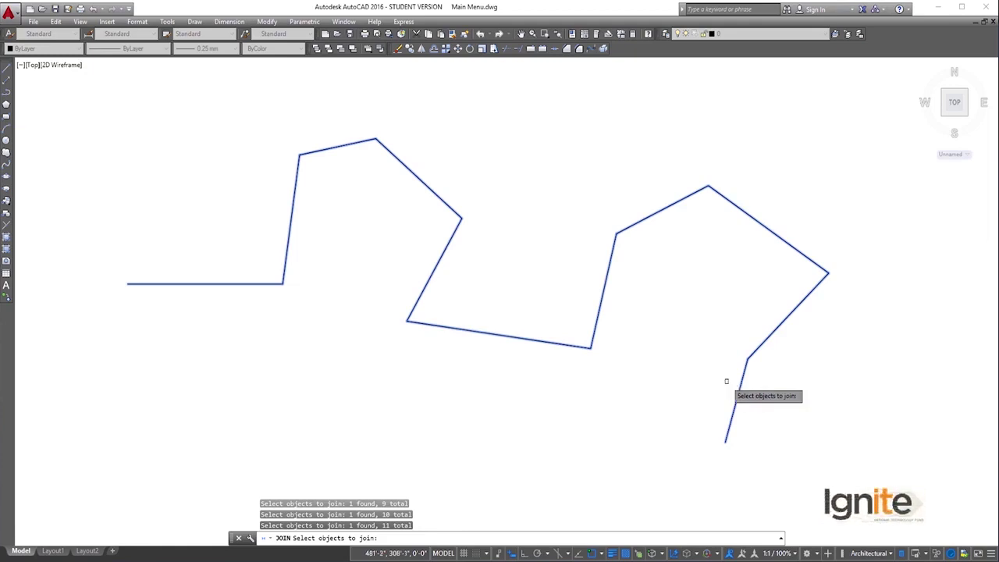
key(Return)
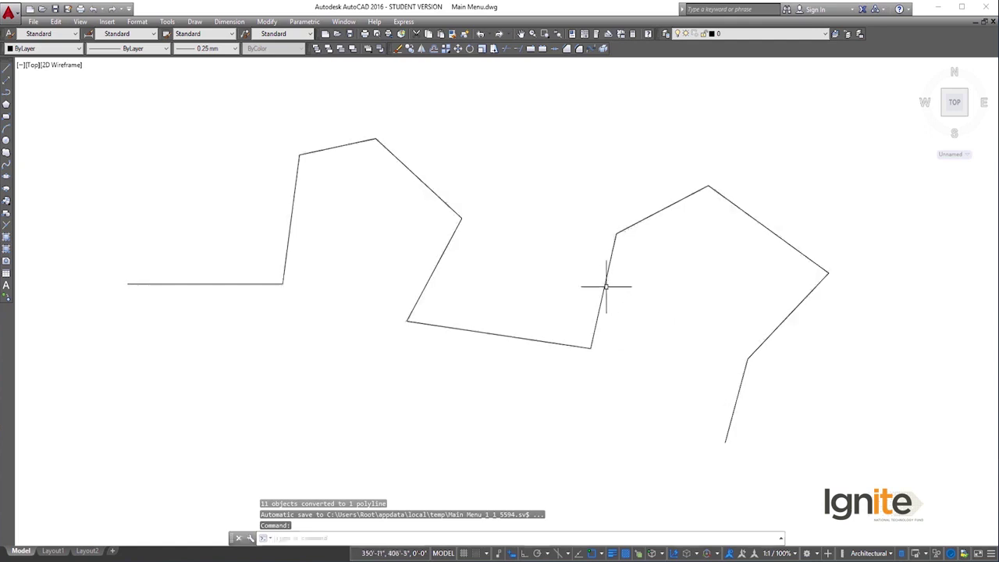
click(605, 286)
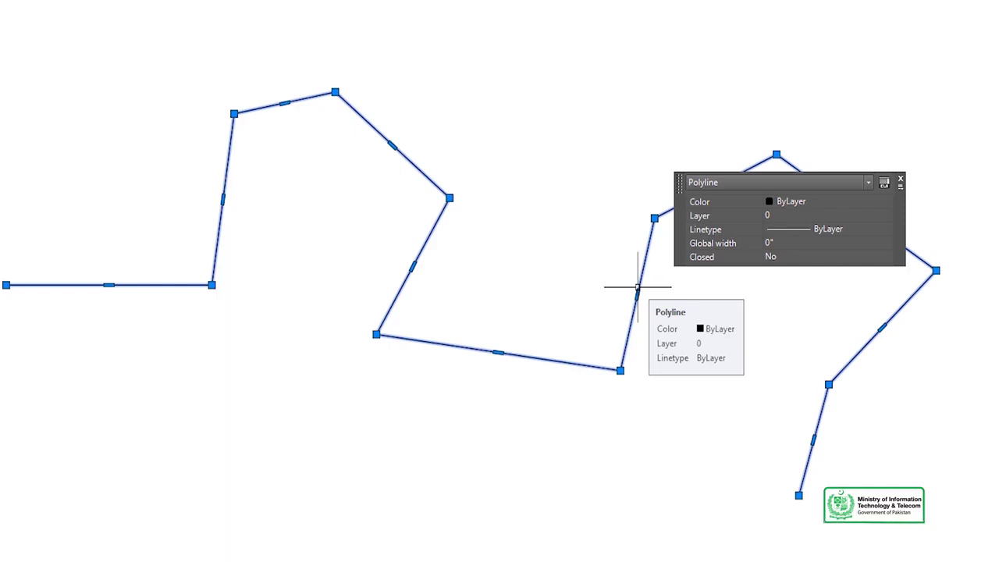
Draw a second five-segment zigzag with LINE across the upper right, above the first path.
key(Escape)
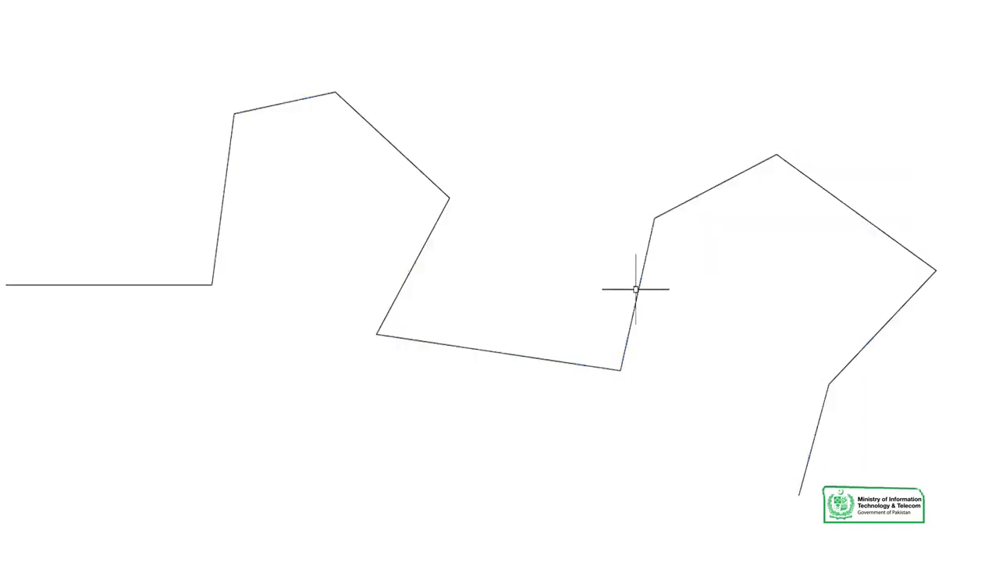
text(l)
key(Return)
click(515, 164)
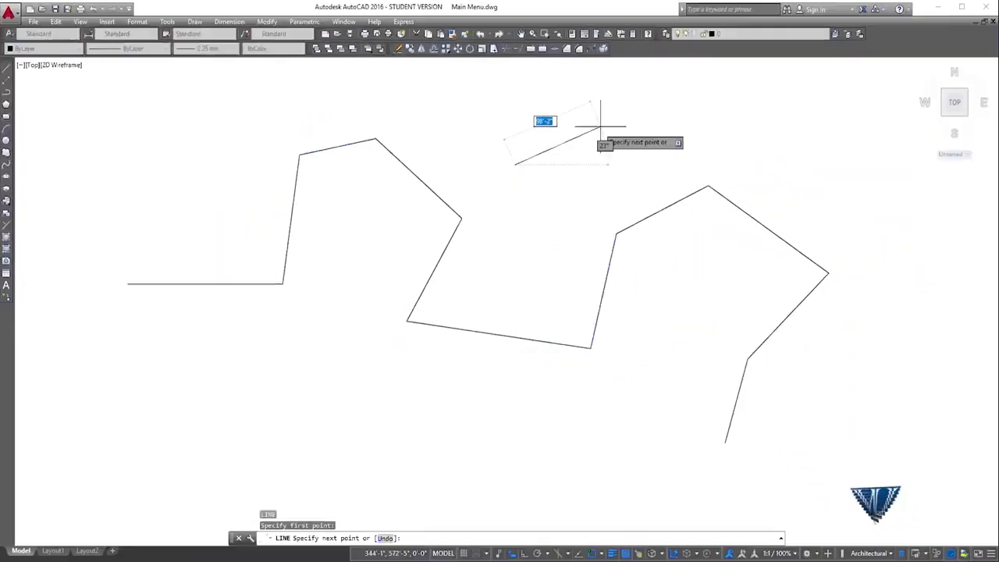
click(602, 127)
click(620, 173)
click(678, 127)
click(860, 173)
click(852, 231)
key(Return)
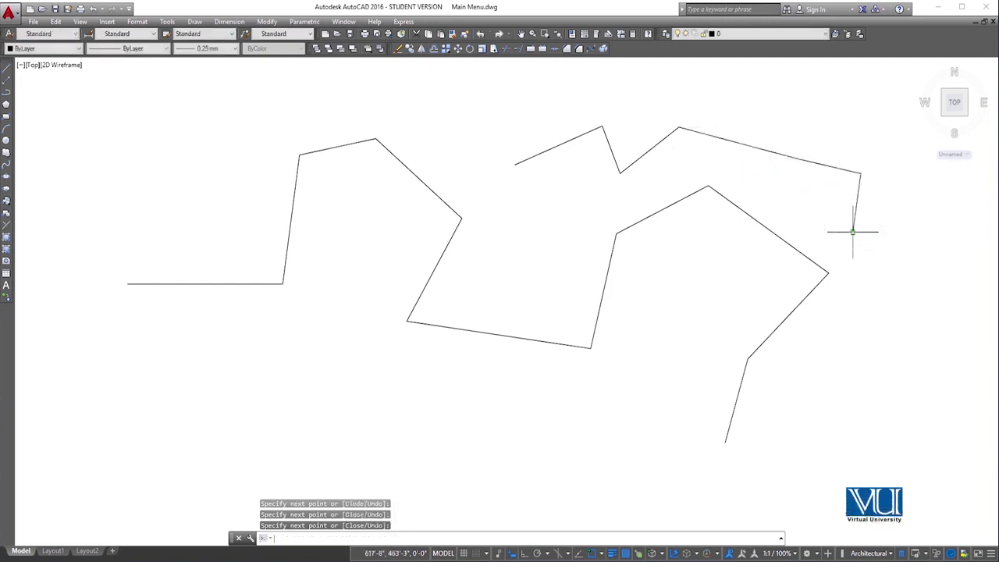
text(J)
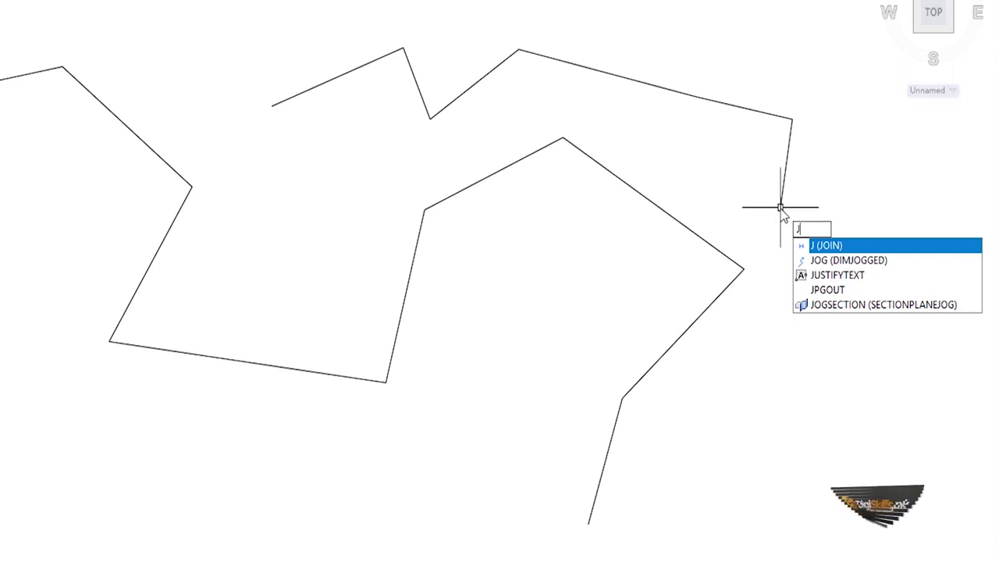
Join the upper zigzag's first three lines into a single polyline.
key(Return)
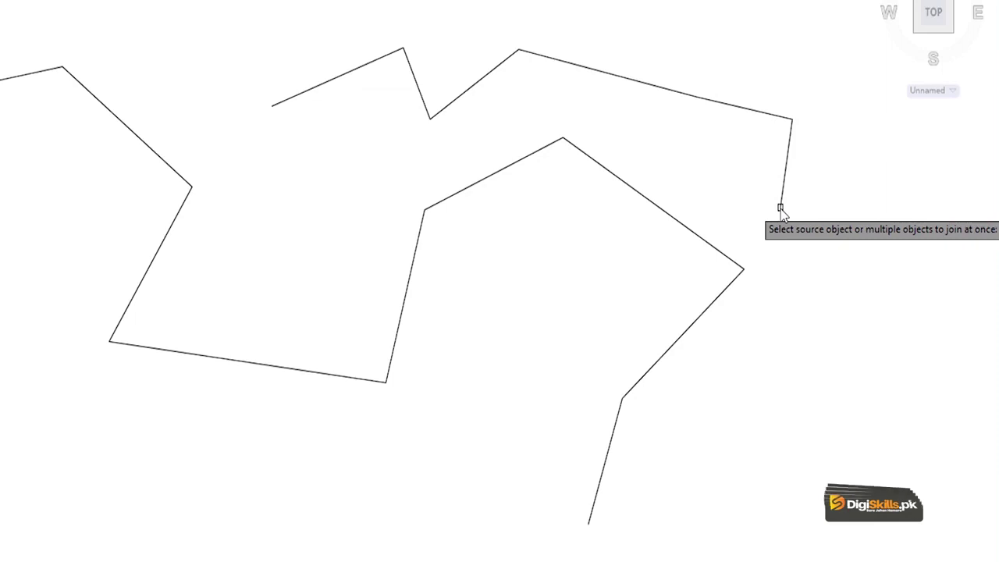
click(399, 109)
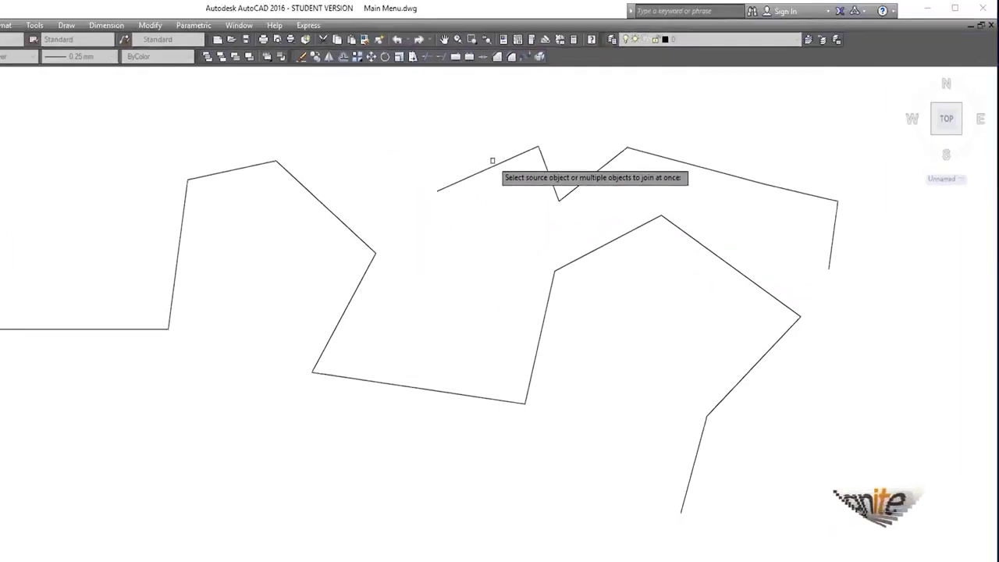
click(547, 178)
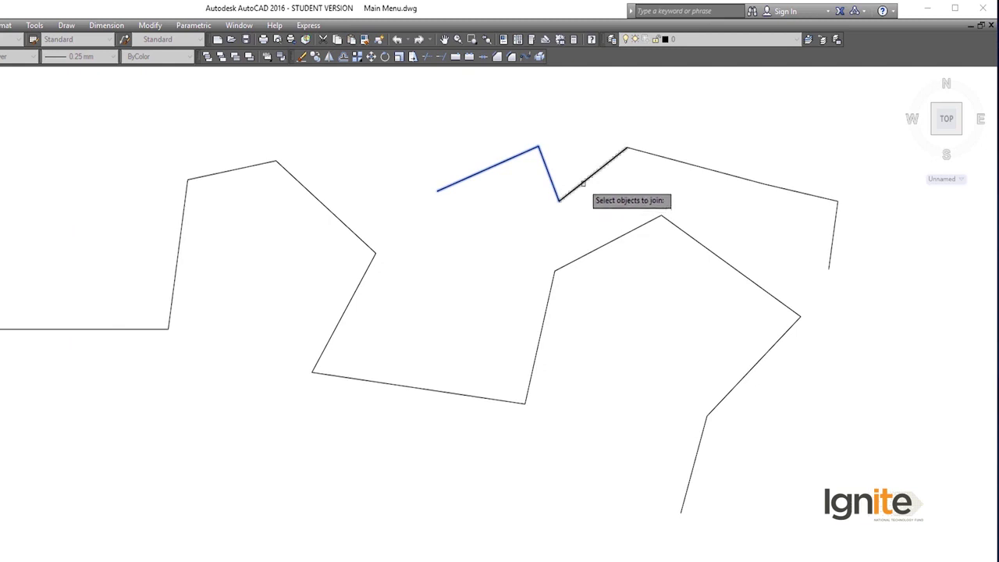
click(582, 183)
key(Return)
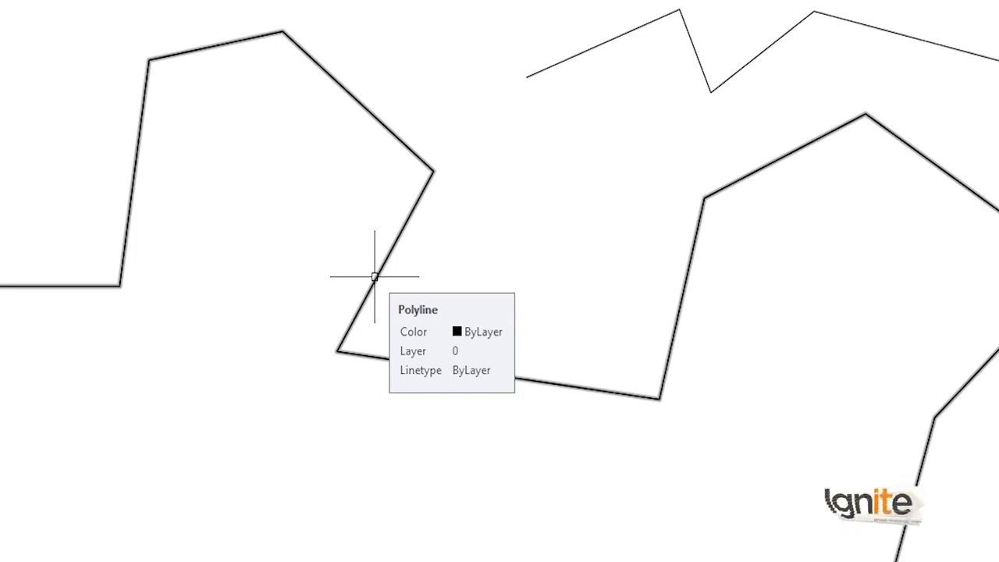
Explode the lower zigzag polyline with EXPLODE back into separate lines.
text(E)
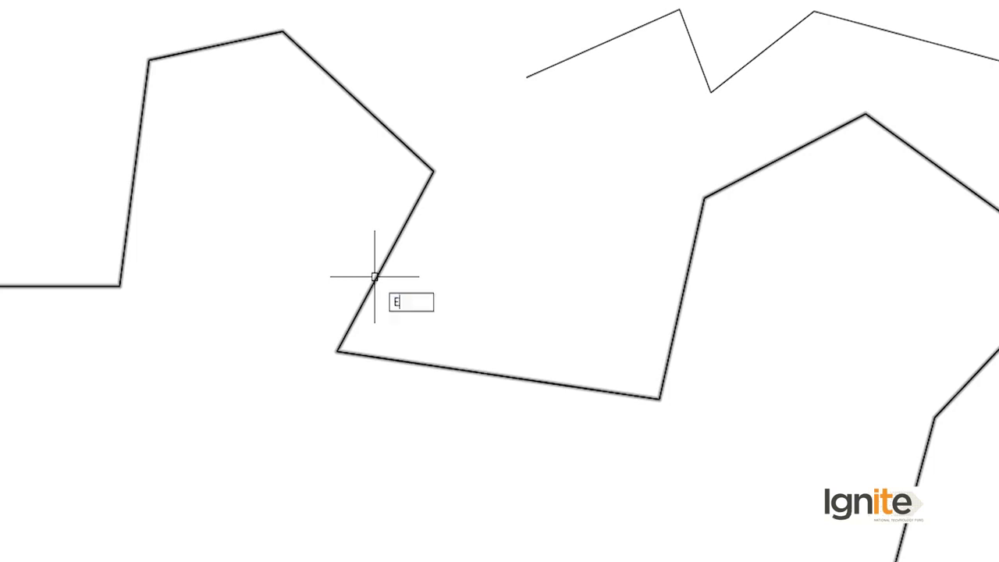
text(X)
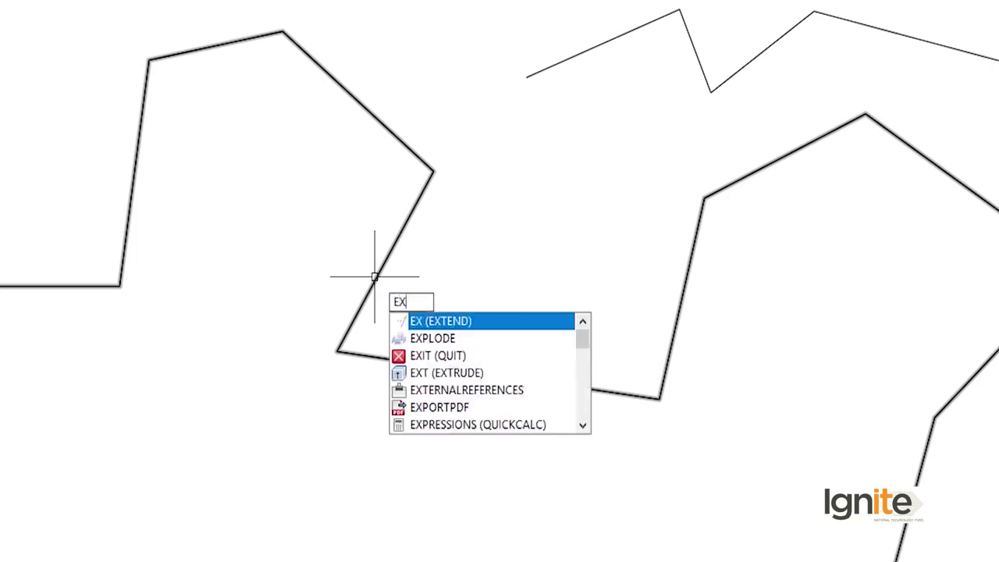
text(PLODE)
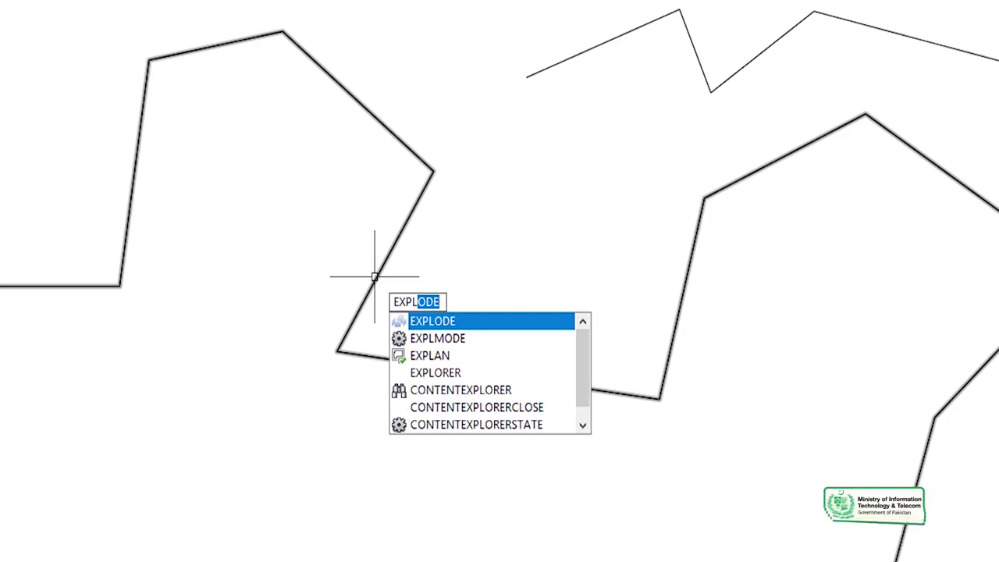
key(Return)
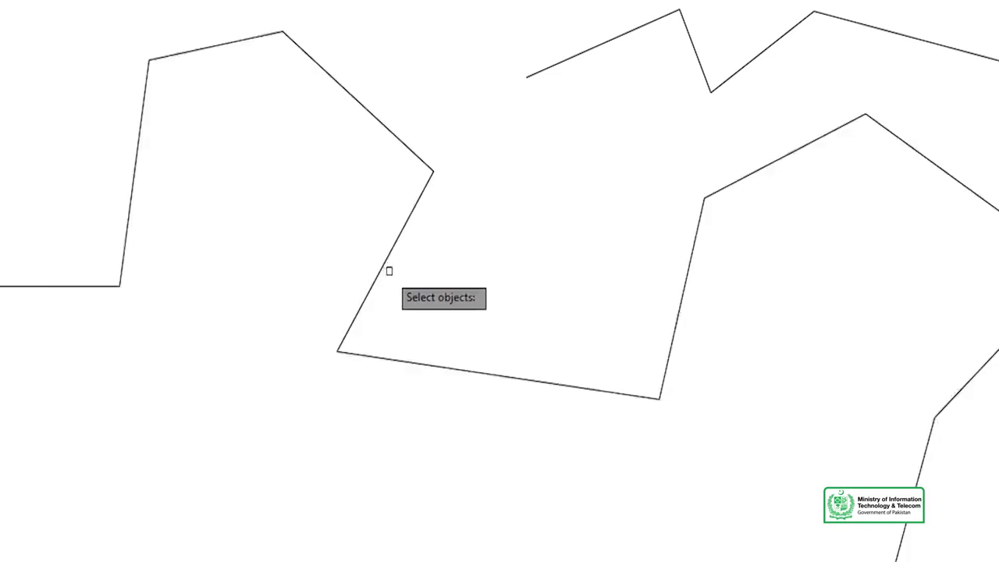
click(431, 270)
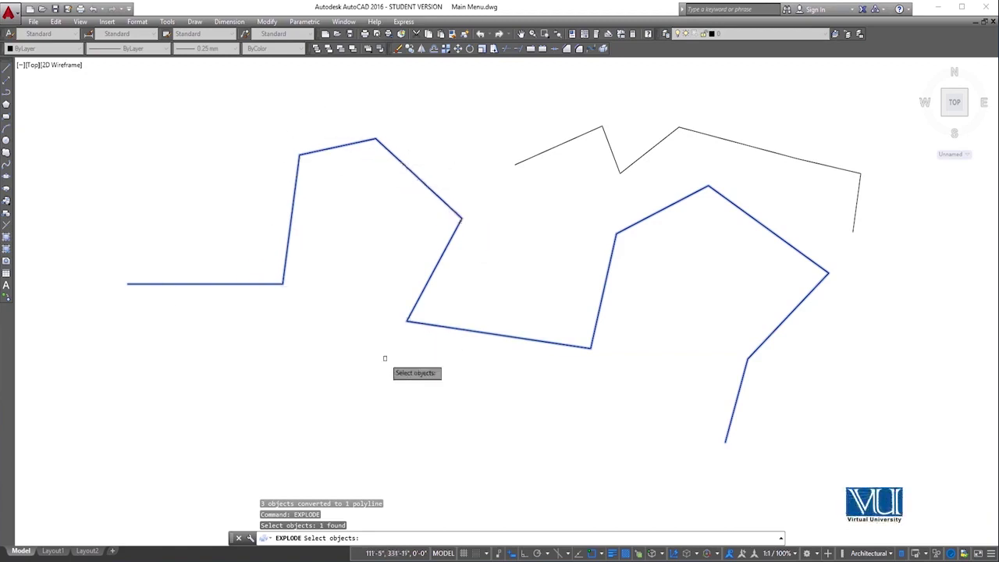
key(Return)
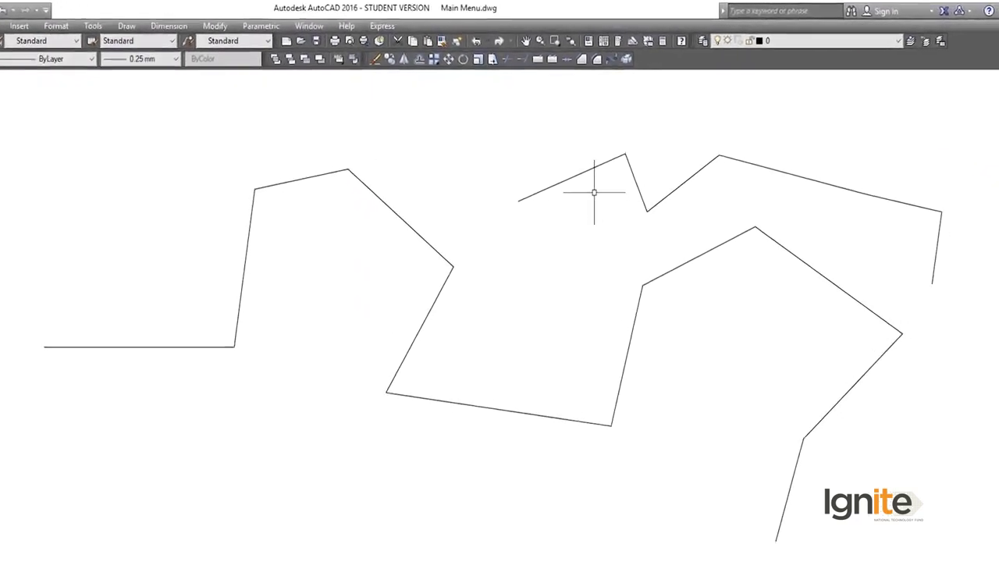
Explode the upper zigzag polyline using the X alias.
text(x)
key(Return)
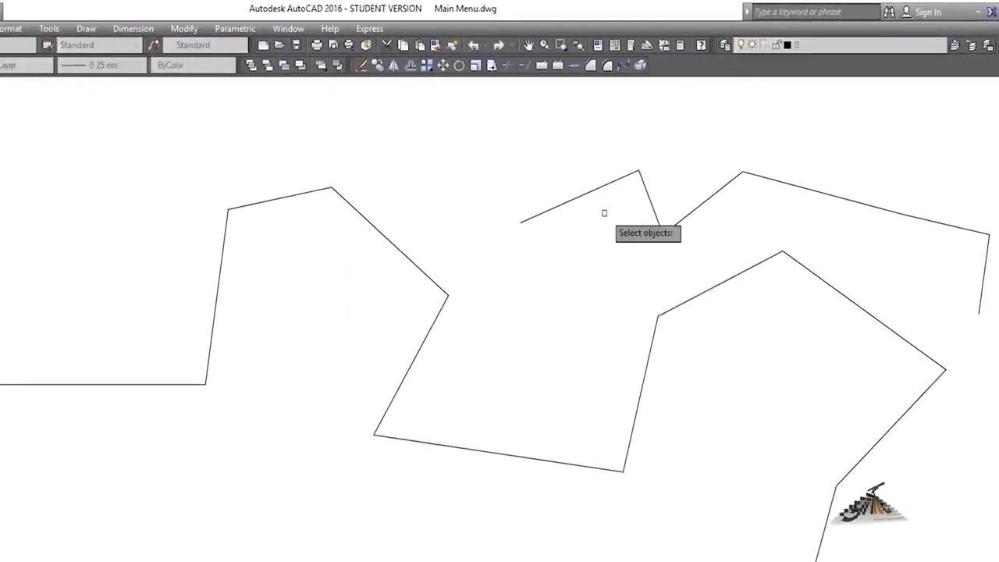
click(582, 195)
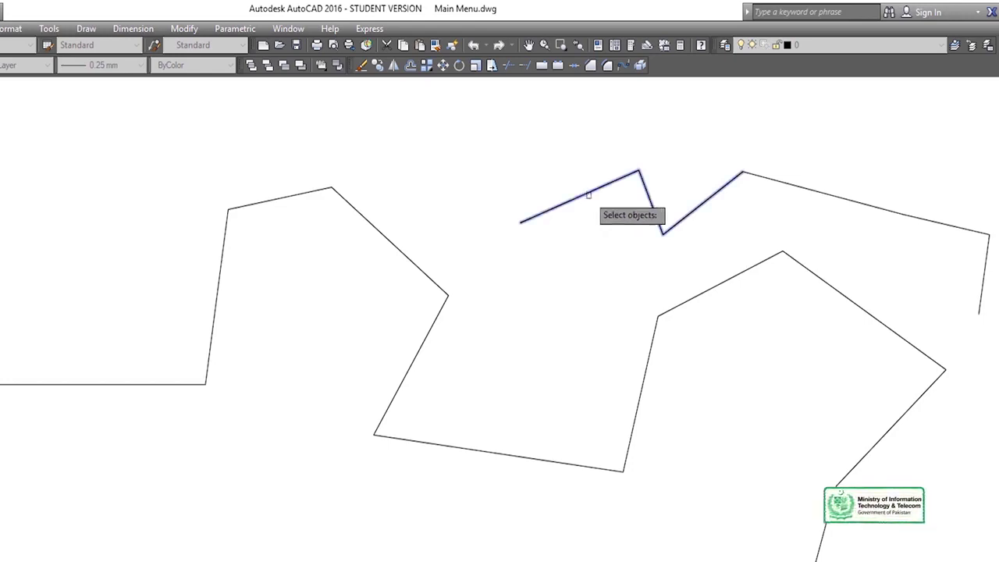
key(Return)
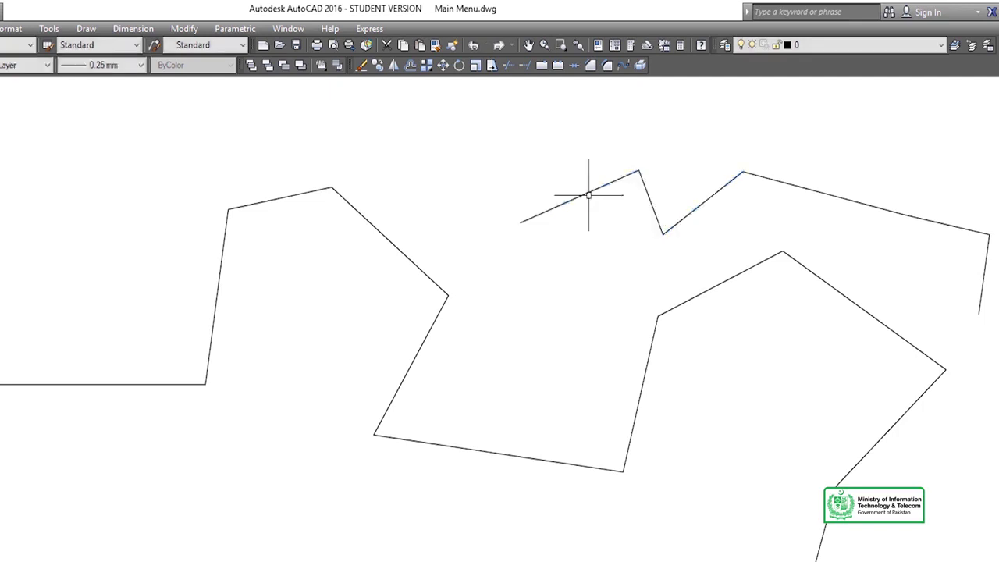